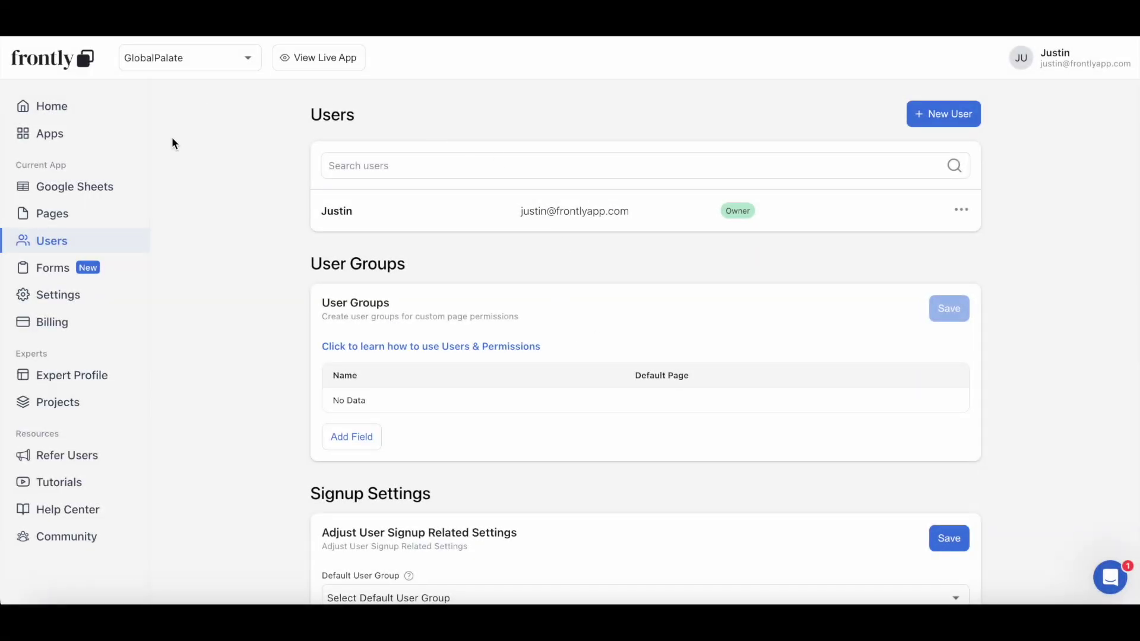
scroll(365, 359, down, 4)
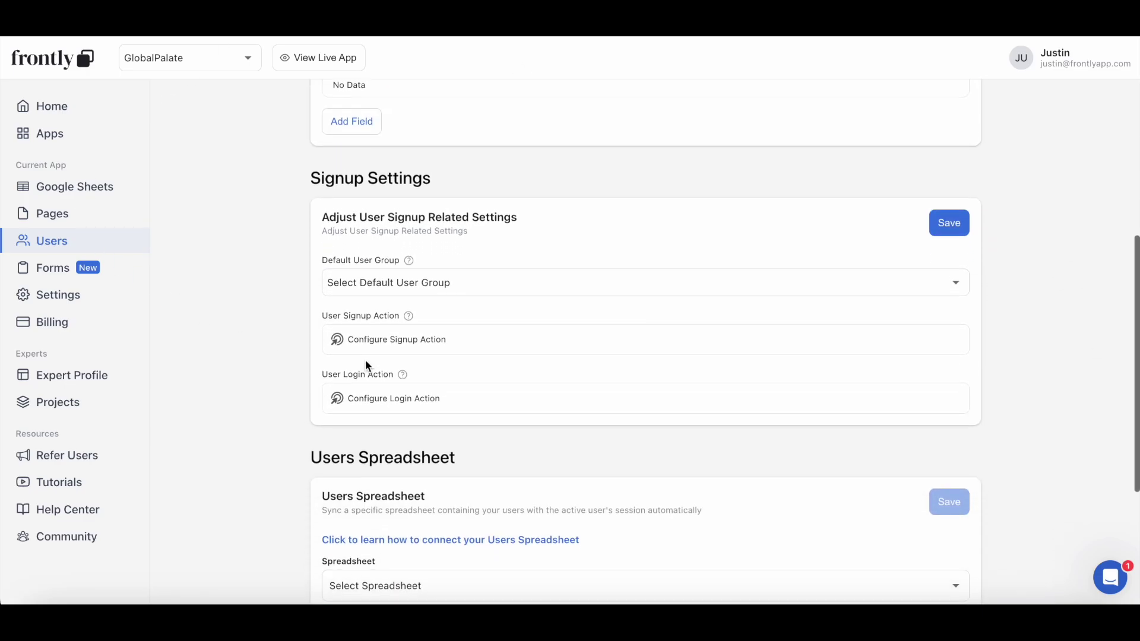
Step: Add a Google Sheet step to the signup action that creates a row in the Mailing List spreadsheet
click(425, 328)
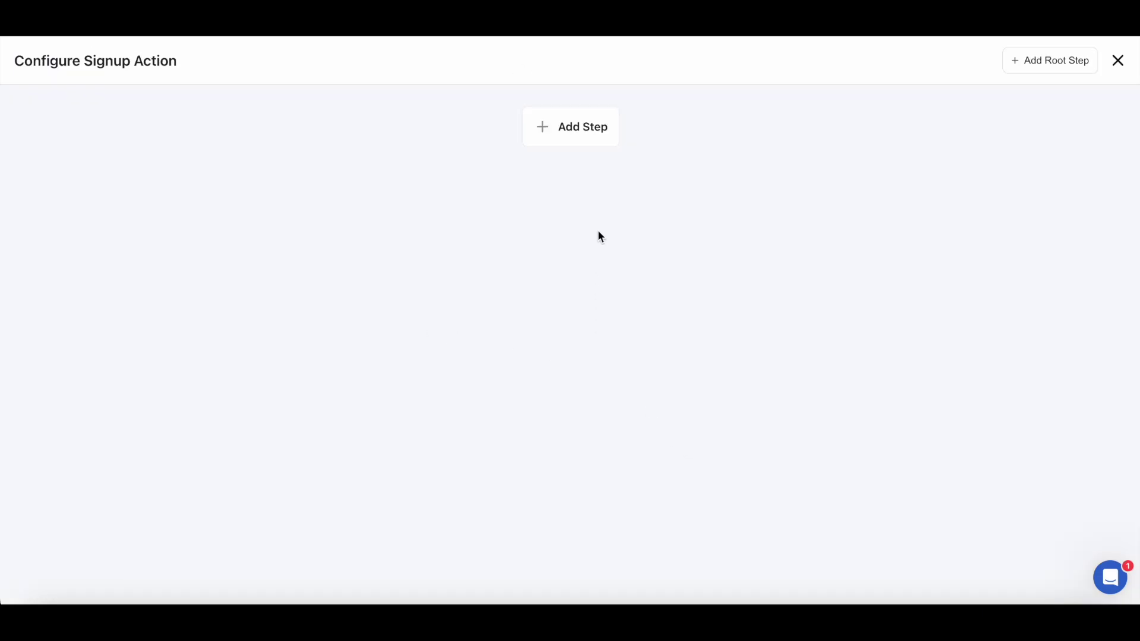
click(575, 138)
click(575, 271)
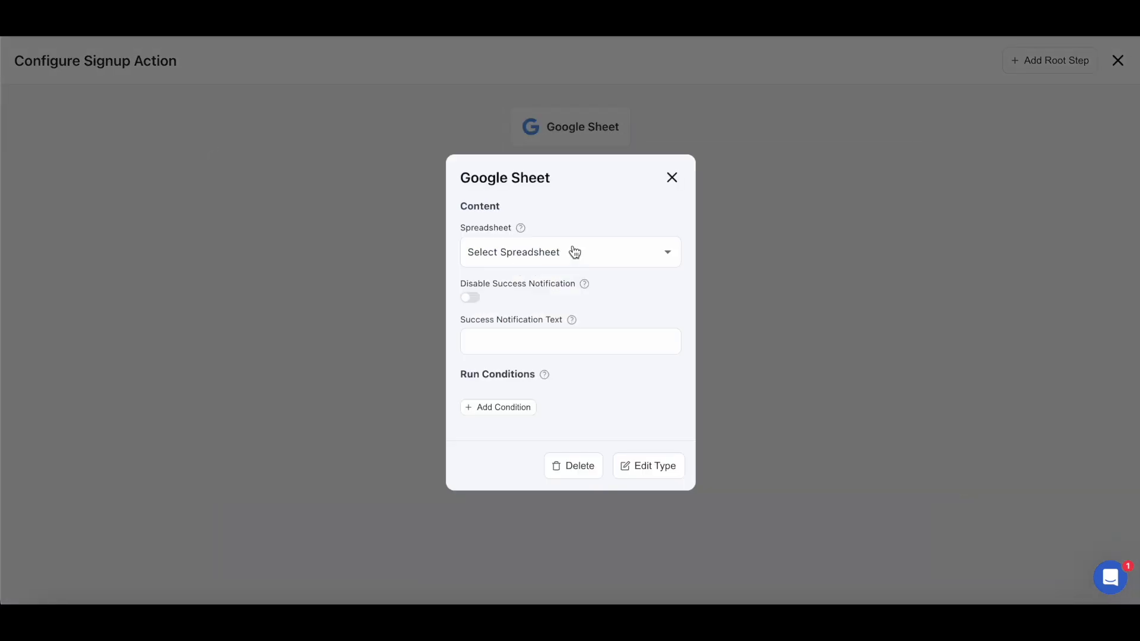
click(573, 252)
click(579, 312)
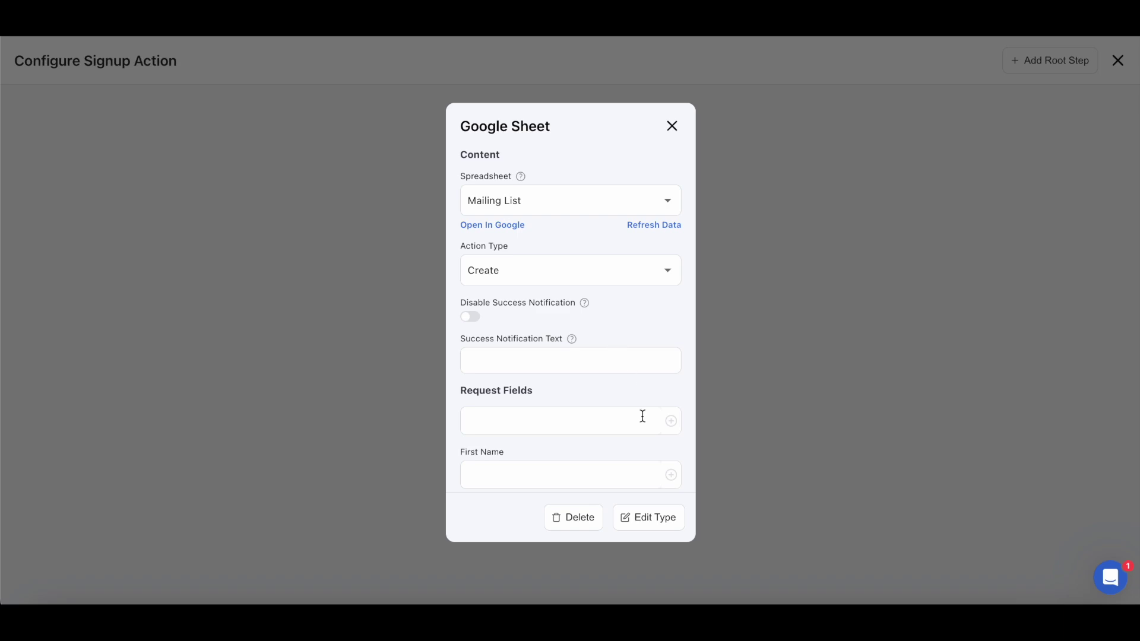
scroll(642, 415, down, 3)
scroll(642, 415, down, 2)
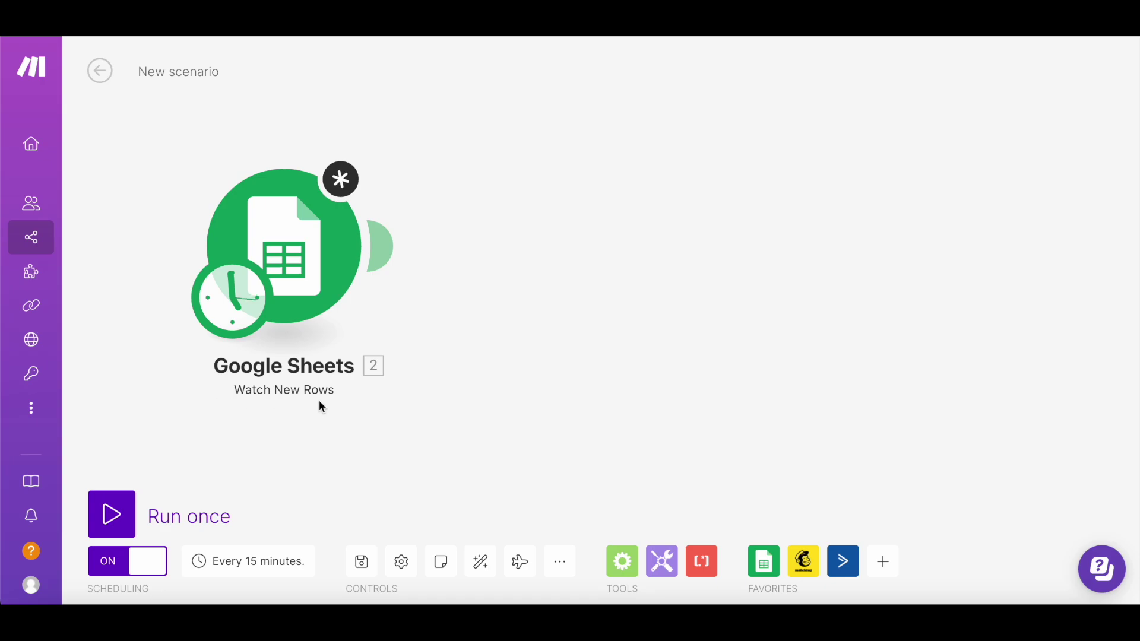
Step: Review the Sheets Watch New Rows trigger and add a Mailchimp Add/Update a Subscriber module
click(285, 251)
scroll(445, 346, down, 3)
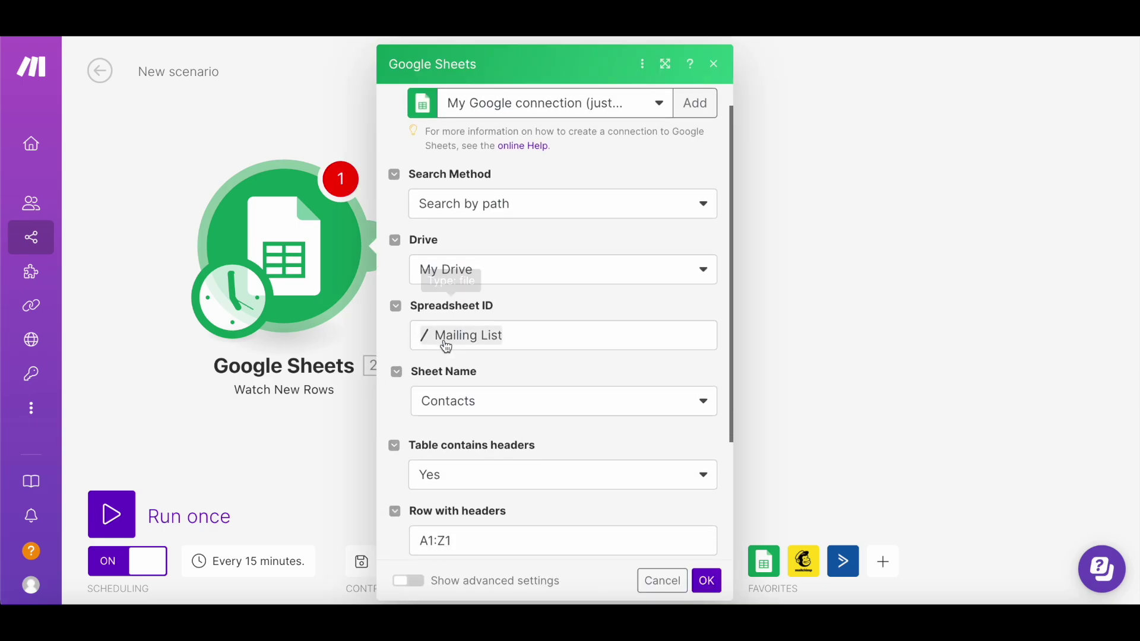
scroll(446, 346, down, 1)
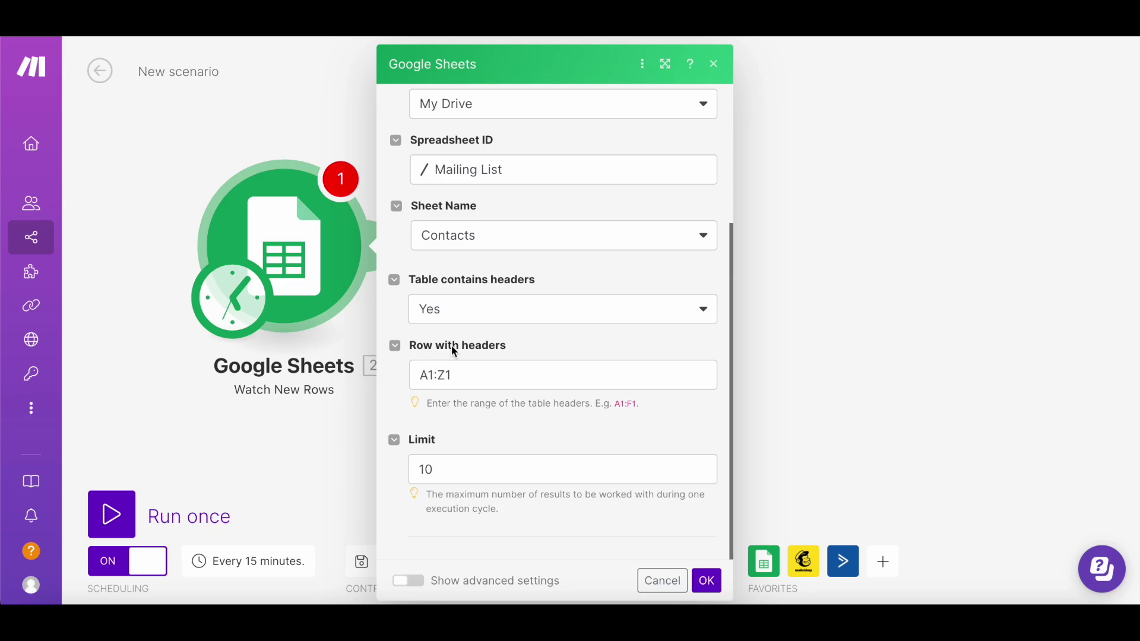
click(805, 558)
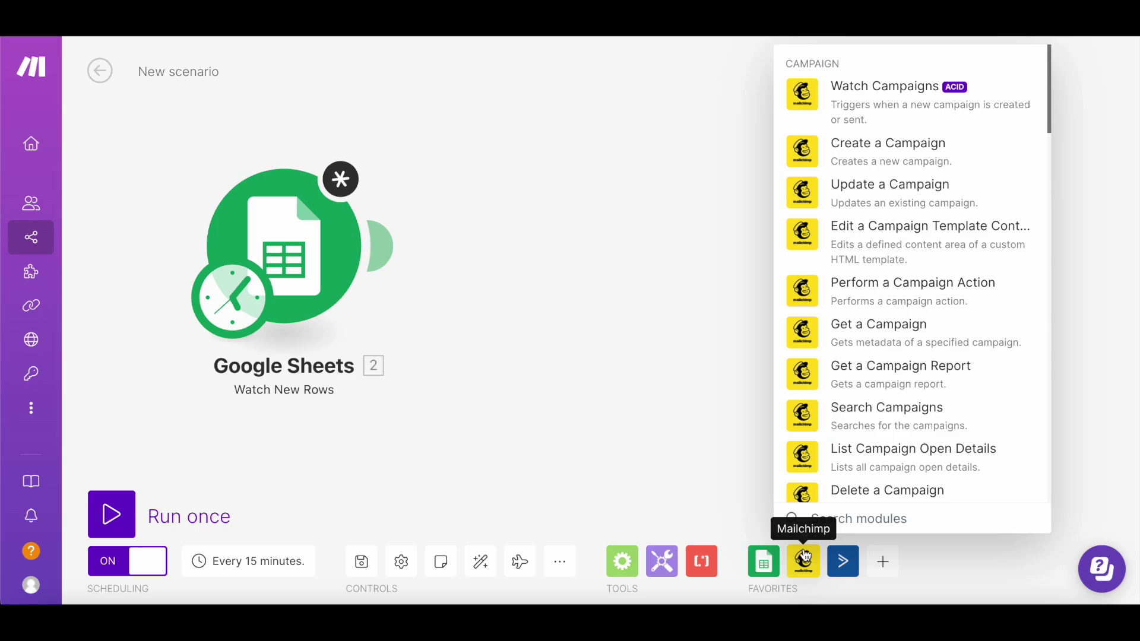
scroll(890, 392, down, 3)
scroll(898, 392, down, 2)
scroll(897, 390, down, 3)
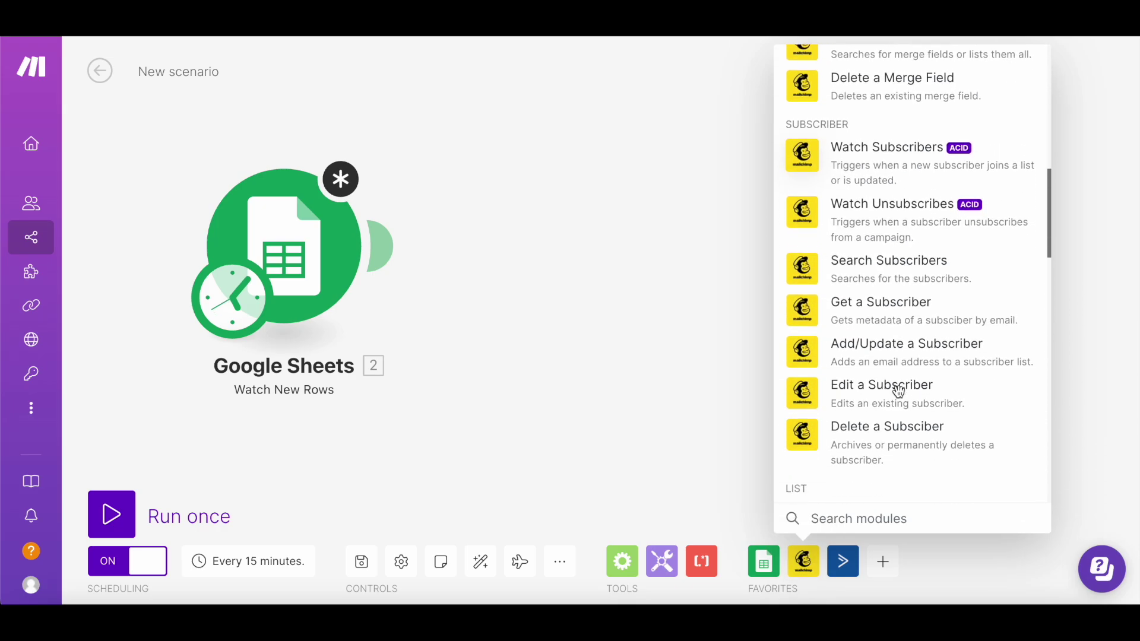
scroll(897, 383, down, 1)
click(891, 335)
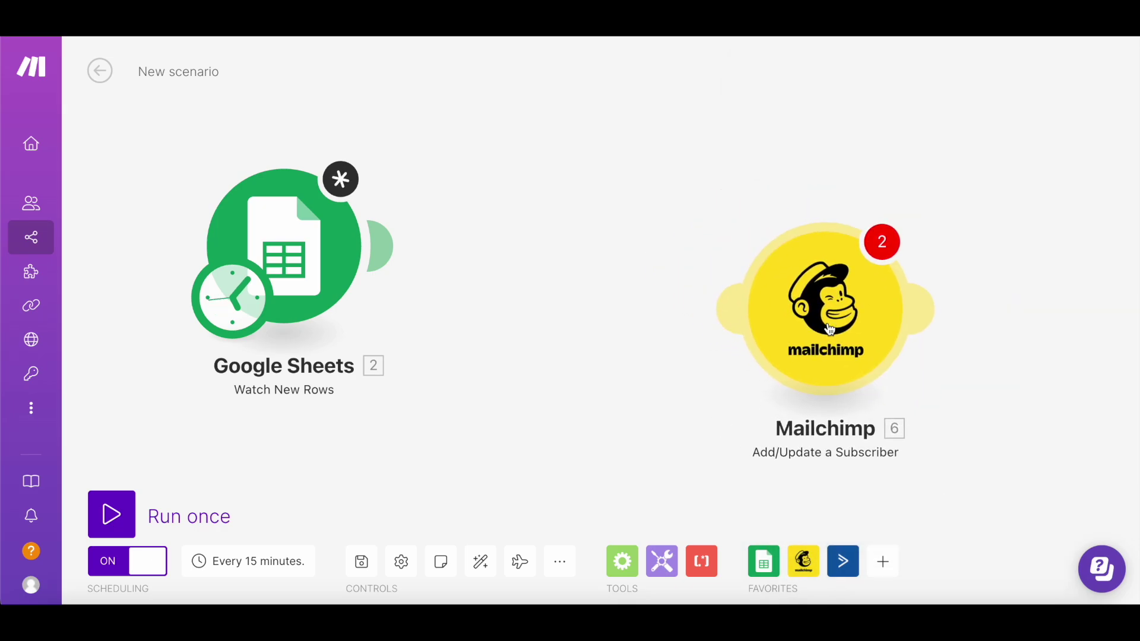
Step: Attach the Mailchimp module after Google Sheets, mapping First Name, Last Name and Email to the Frontly list
click(646, 257)
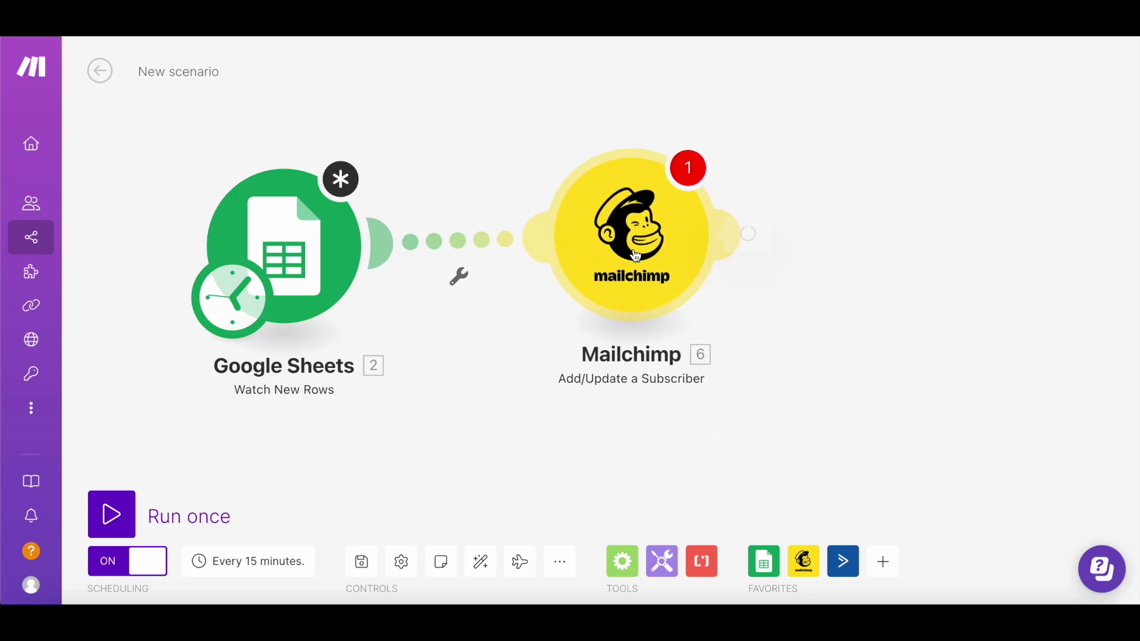
scroll(905, 323, down, 2)
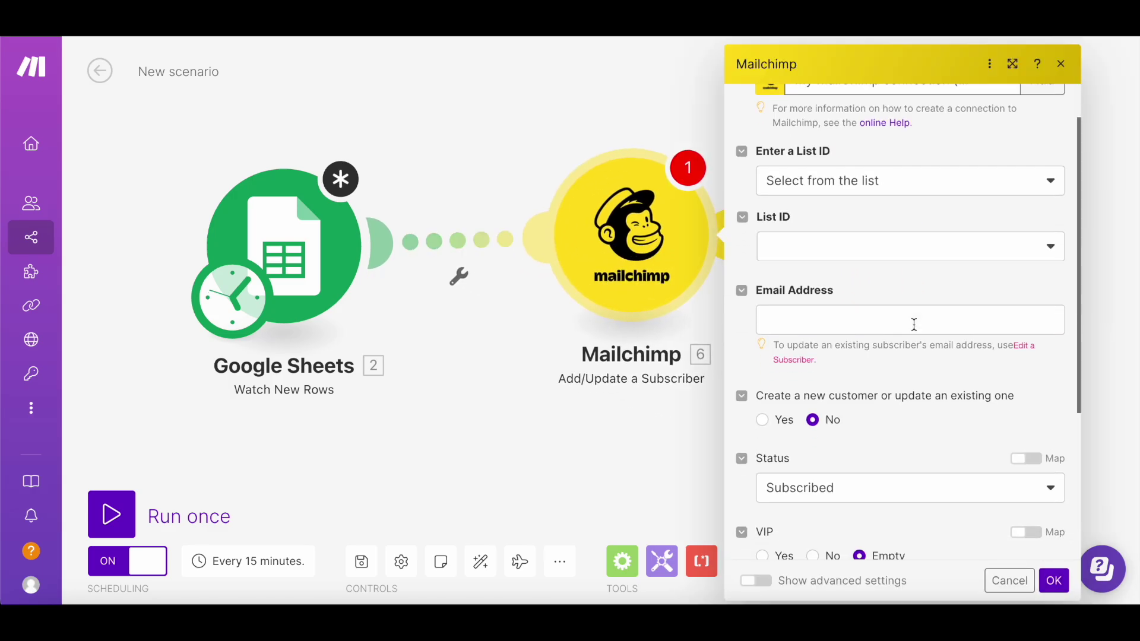
scroll(912, 323, down, 2)
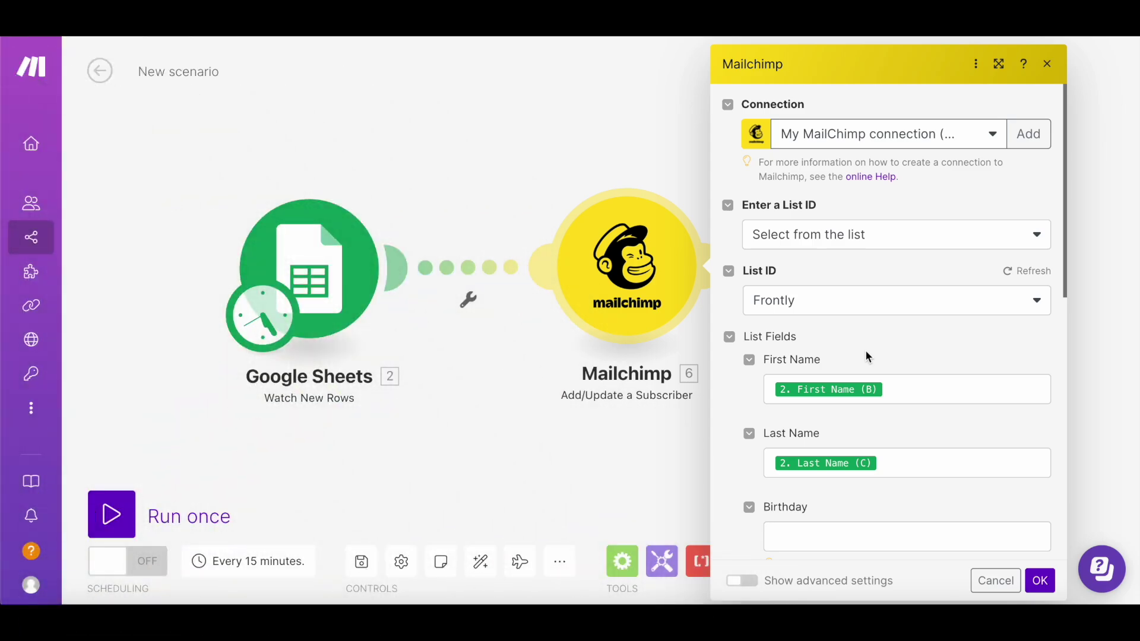
scroll(866, 354, down, 2)
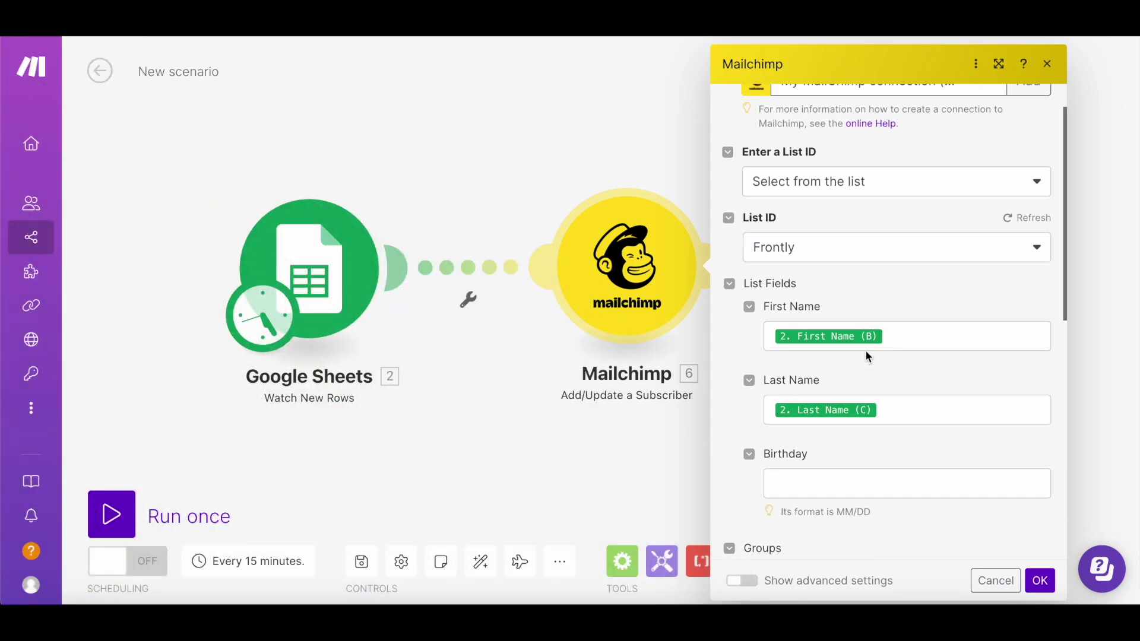
scroll(865, 354, down, 2)
scroll(865, 354, down, 1)
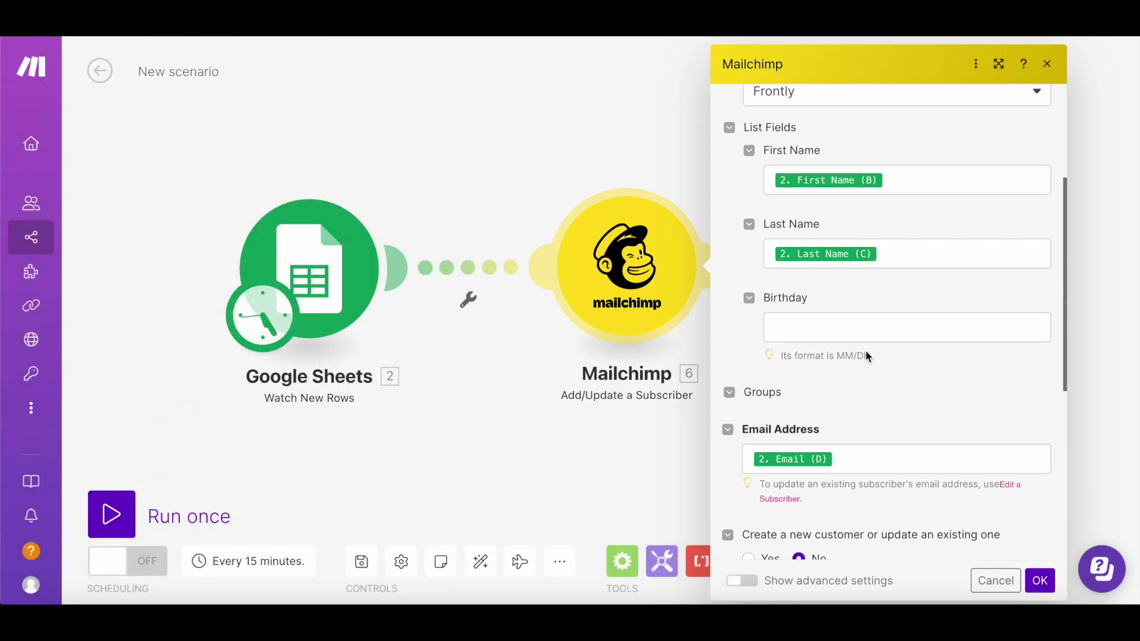
scroll(866, 352, down, 2)
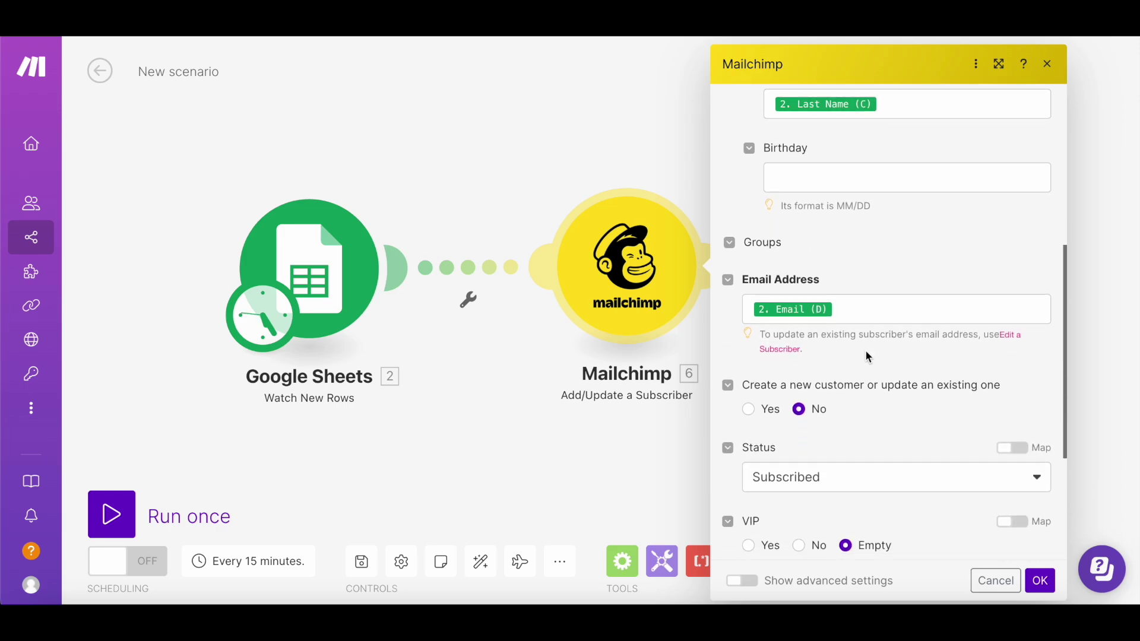
scroll(865, 353, up, 2)
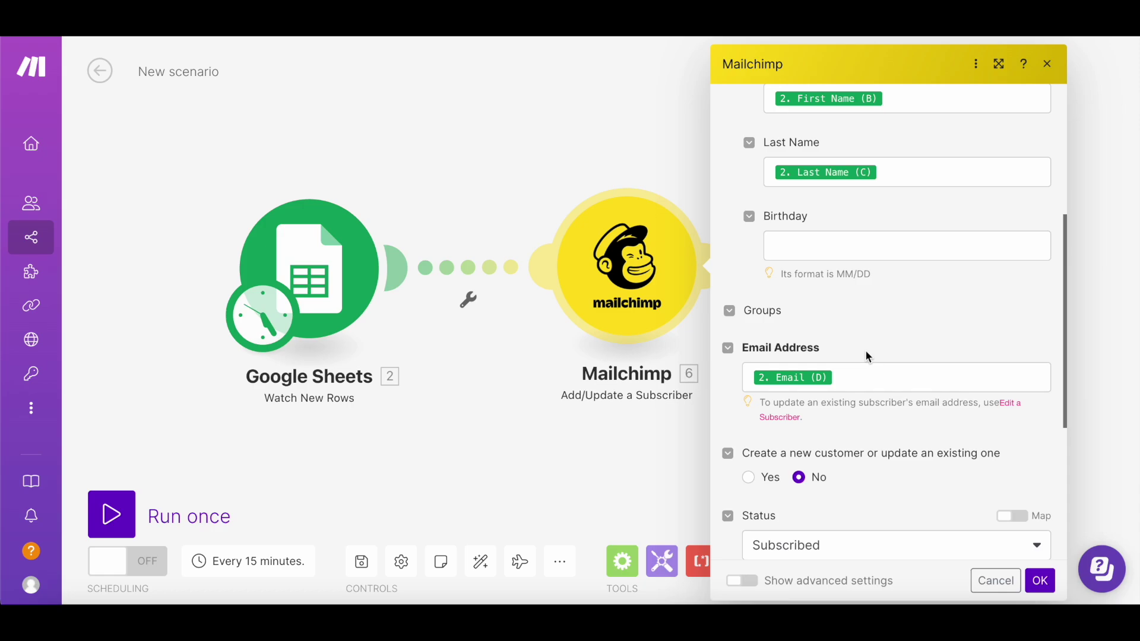
scroll(865, 351, down, 2)
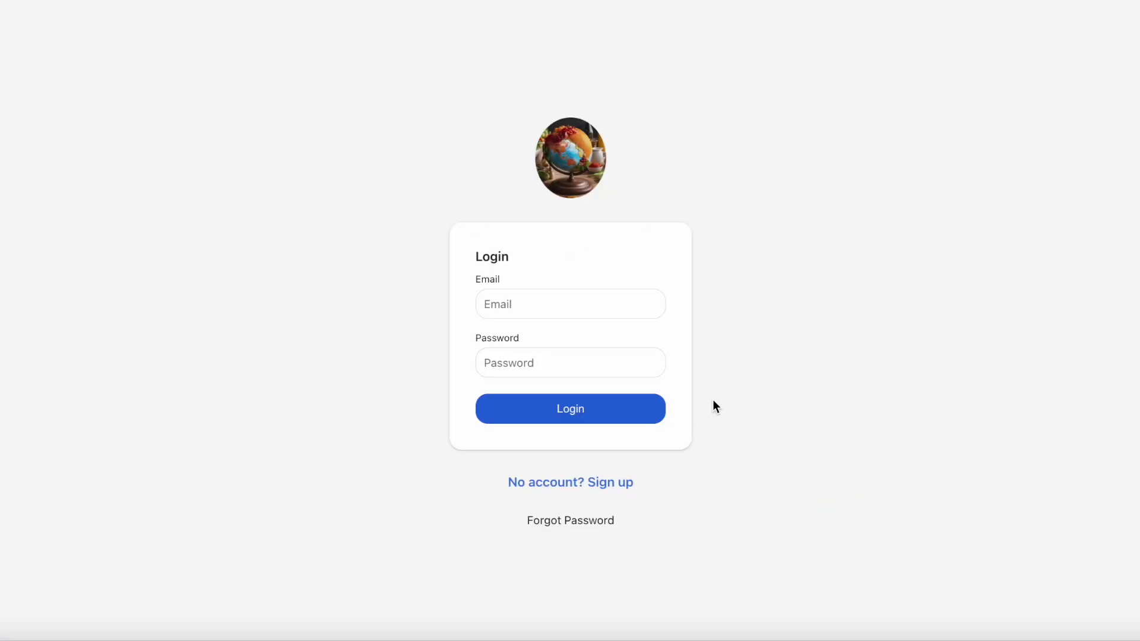
Step: Sign up a test user with first name, last name, email and password through the app's signup form
click(543, 486)
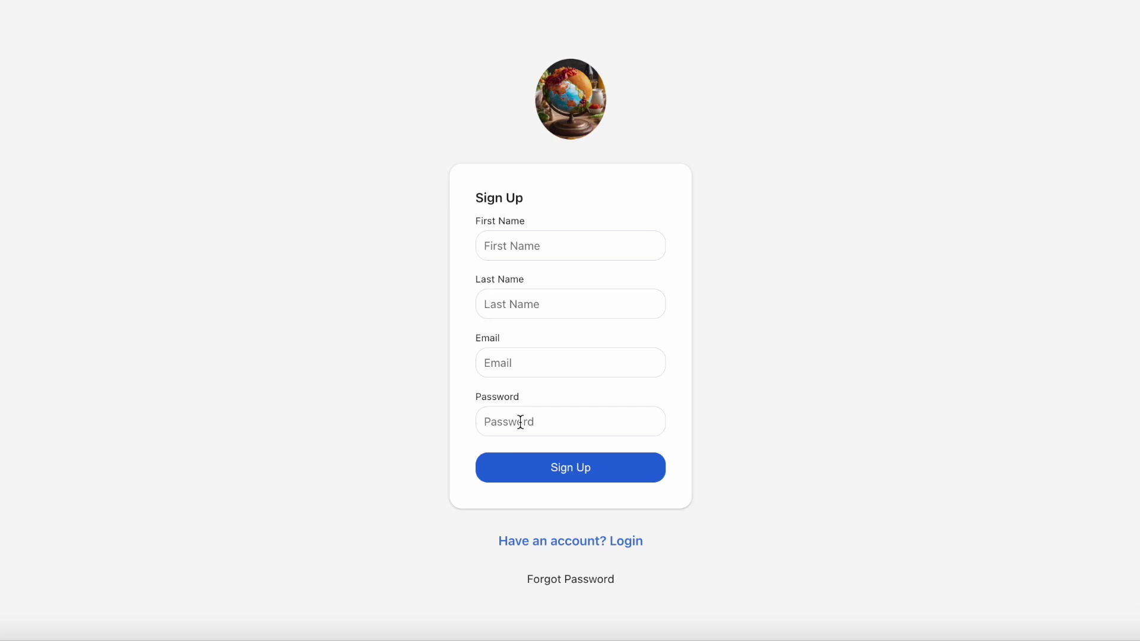
click(509, 253)
text(Justin)
key(Tab)
text(Example)
key(Tab)
text(justin.example)
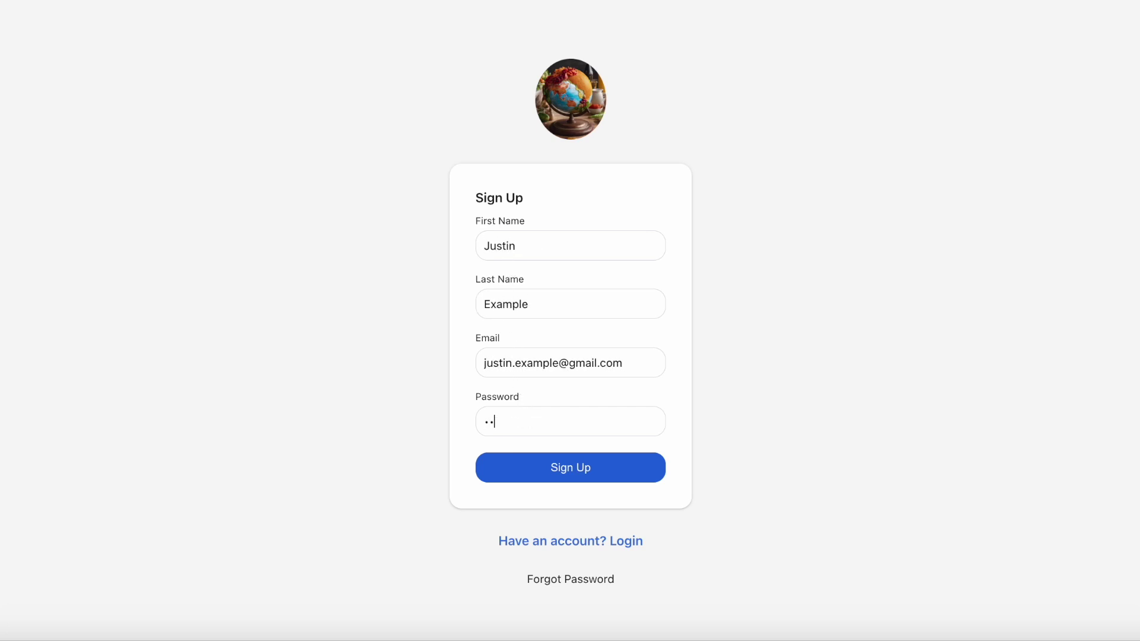
text(*****)
click(517, 474)
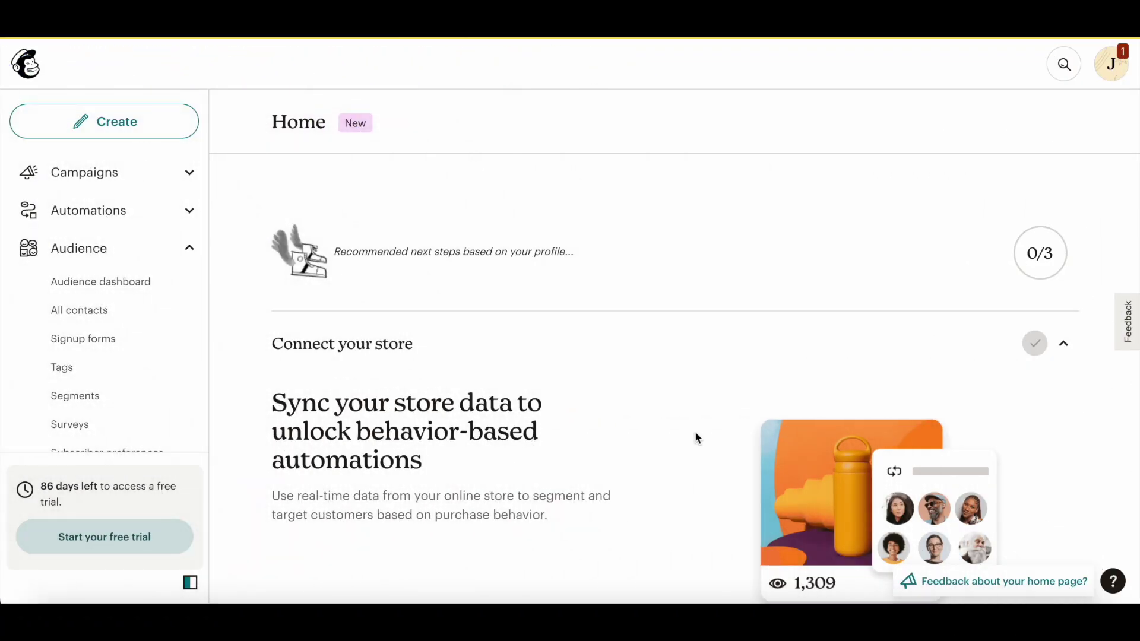
Step: View all audience contacts and check the new test signup listed as Subscribed from Integromat
click(97, 312)
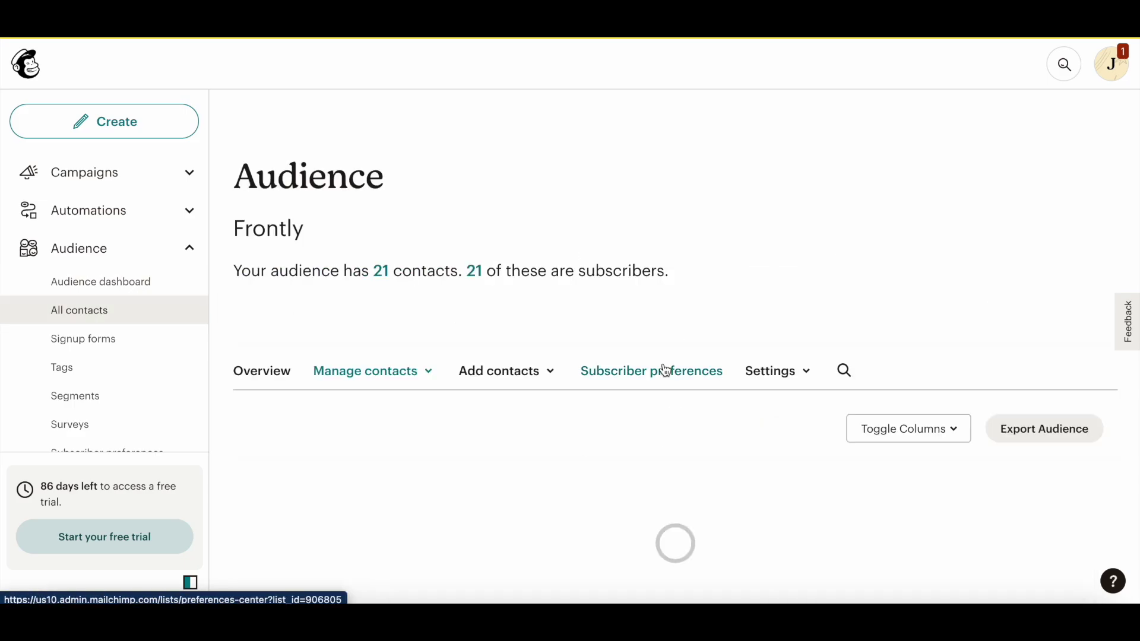
scroll(662, 363, down, 1)
scroll(662, 363, down, 3)
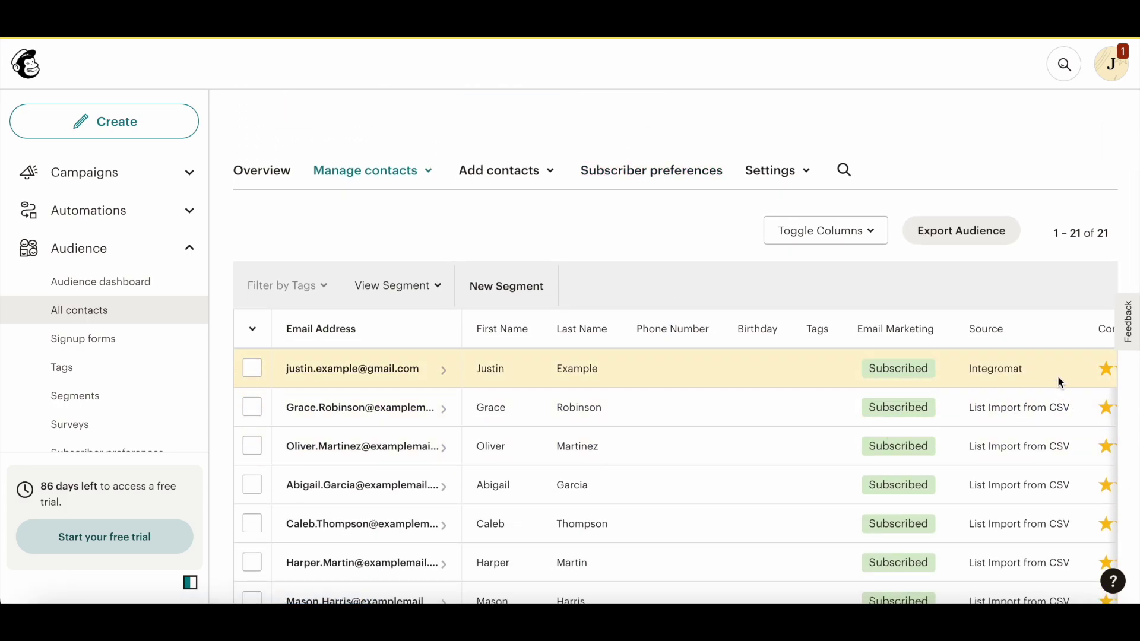
click(956, 360)
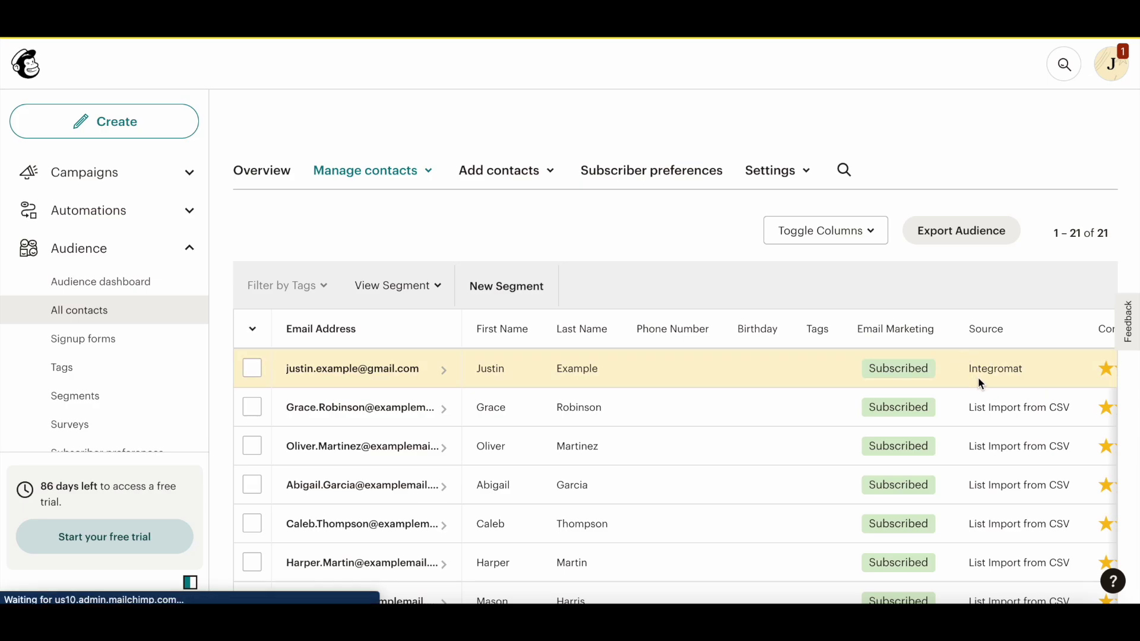
scroll(945, 496, down, 2)
scroll(946, 496, down, 3)
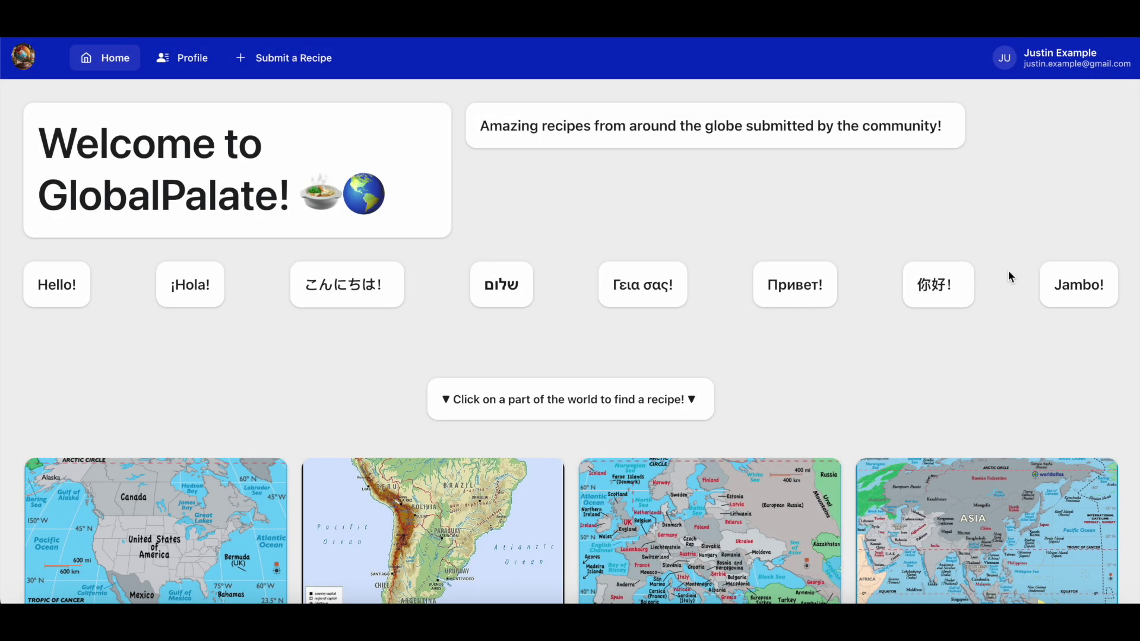
scroll(1009, 272, down, 1)
scroll(1008, 271, down, 2)
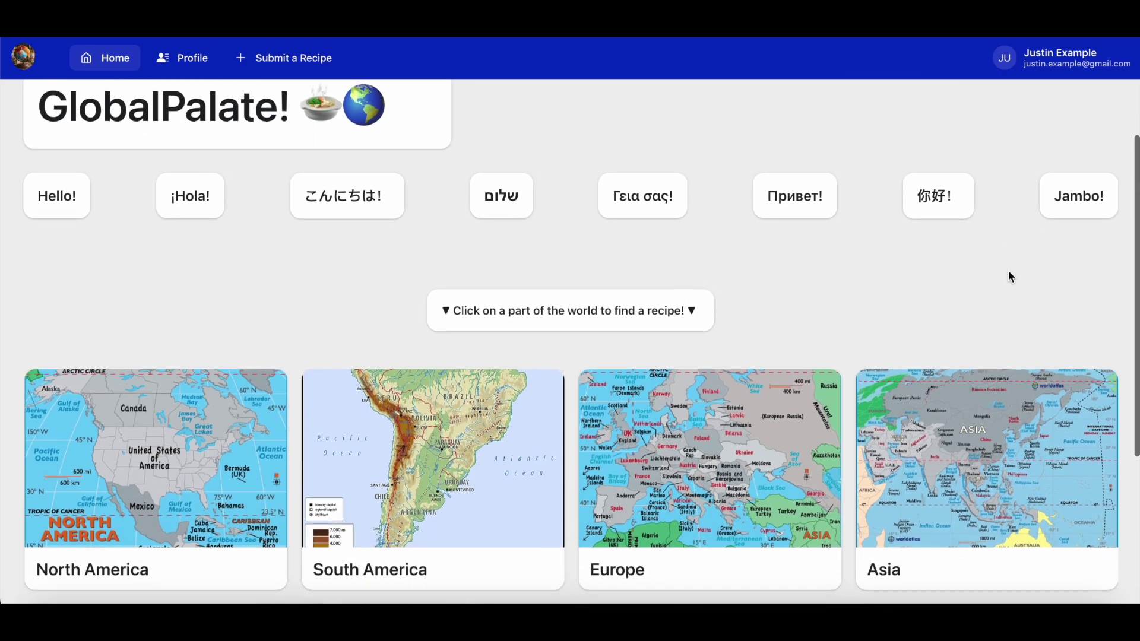
scroll(1008, 272, down, 1)
scroll(1009, 273, down, 1)
scroll(1009, 272, down, 1)
scroll(1009, 273, down, 1)
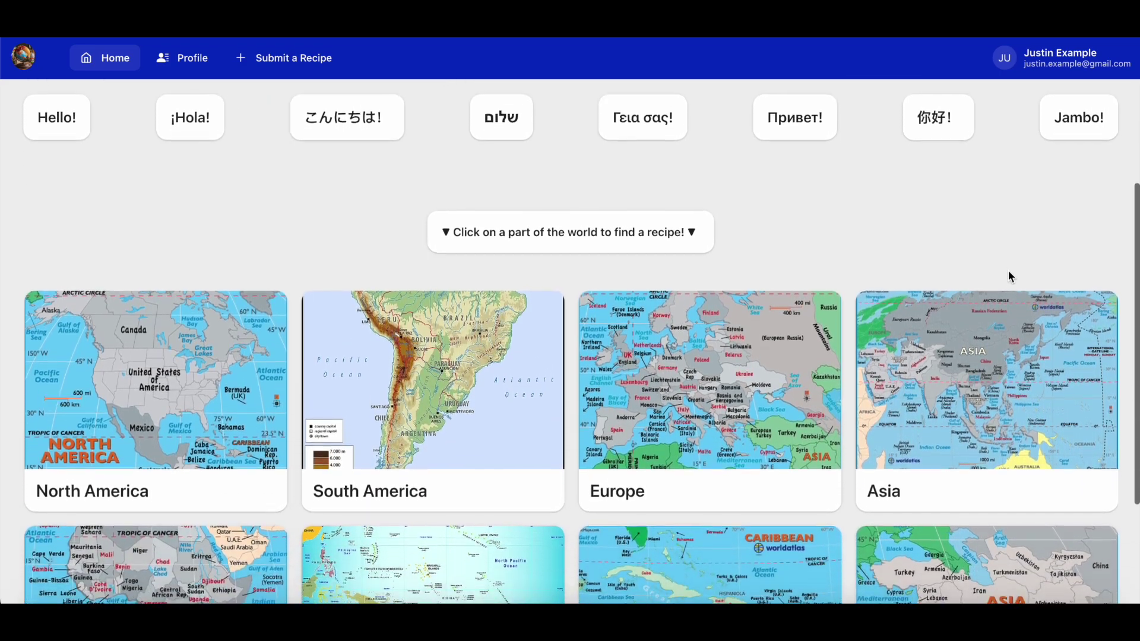
scroll(1008, 272, down, 1)
scroll(1008, 272, down, 1)
scroll(1008, 271, down, 3)
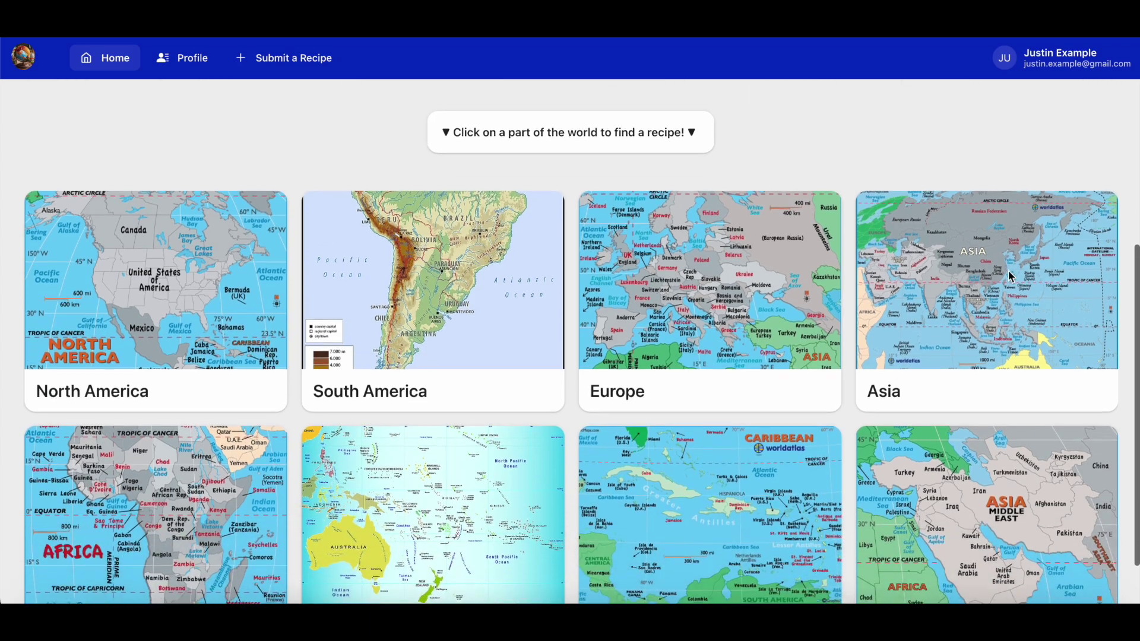
scroll(1009, 277, down, 1)
scroll(1009, 277, down, 1)
scroll(1009, 277, down, 1)
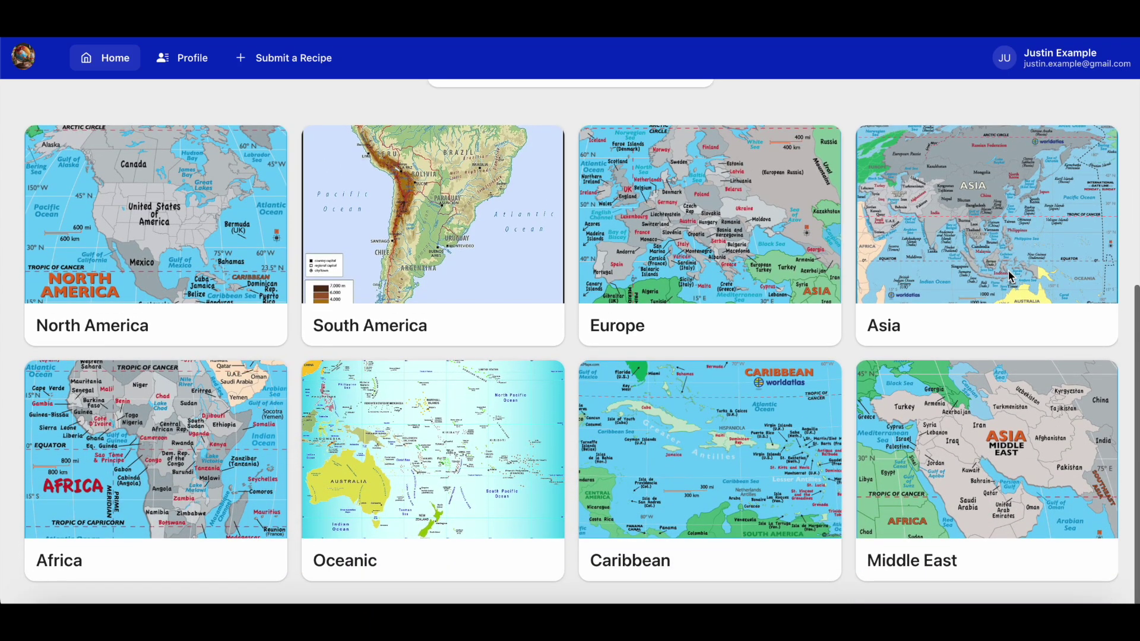
Step: Browse the Flavors of Asia collection and view the Sushi Rolls recipe details
click(1013, 202)
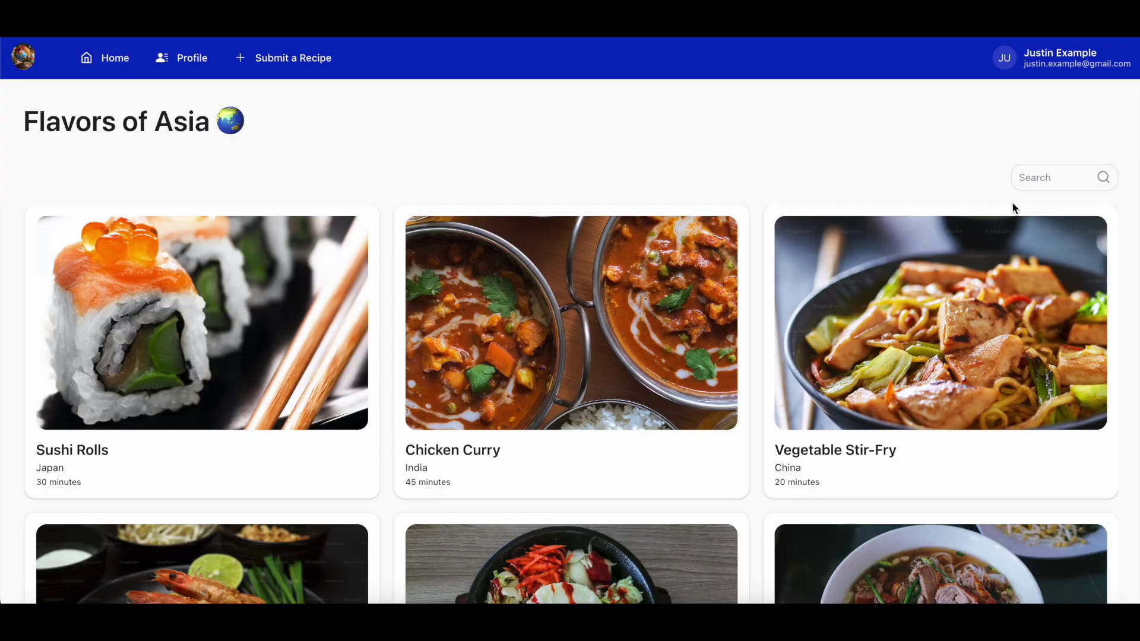
scroll(1039, 245, down, 1)
scroll(1040, 245, down, 1)
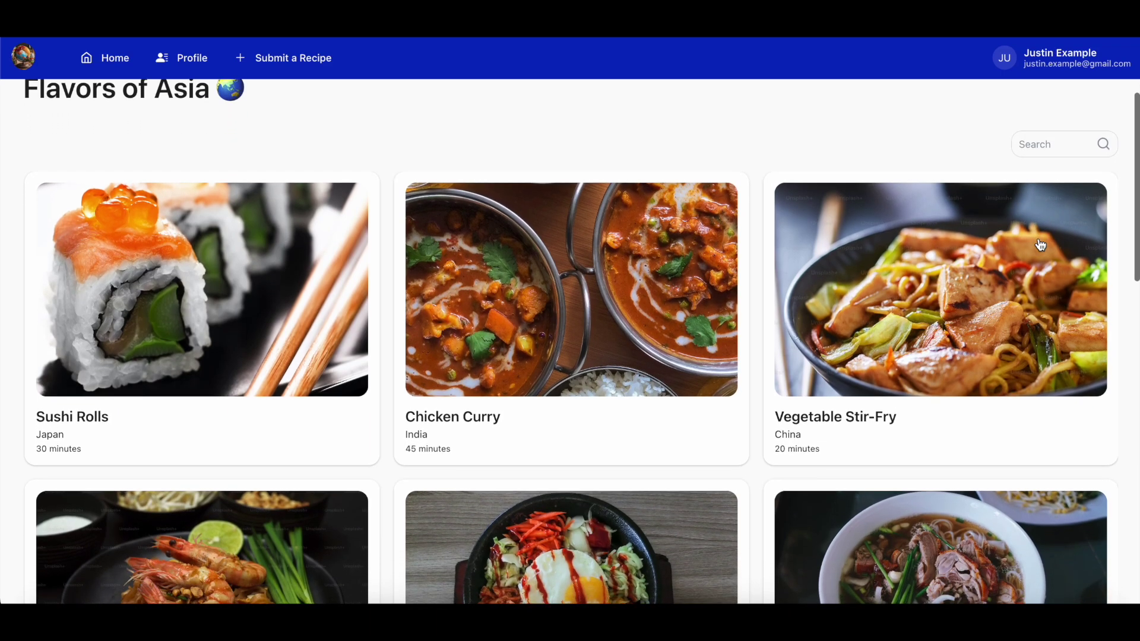
scroll(1039, 246, down, 1)
scroll(1039, 245, down, 1)
scroll(1040, 246, down, 1)
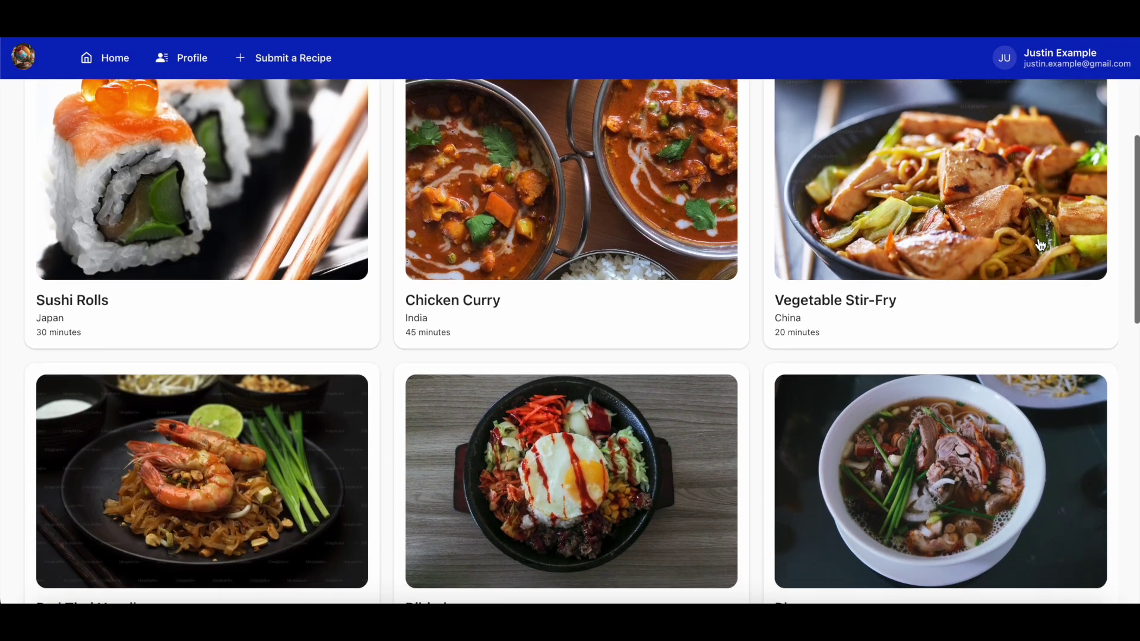
scroll(1039, 246, down, 1)
scroll(1040, 245, down, 1)
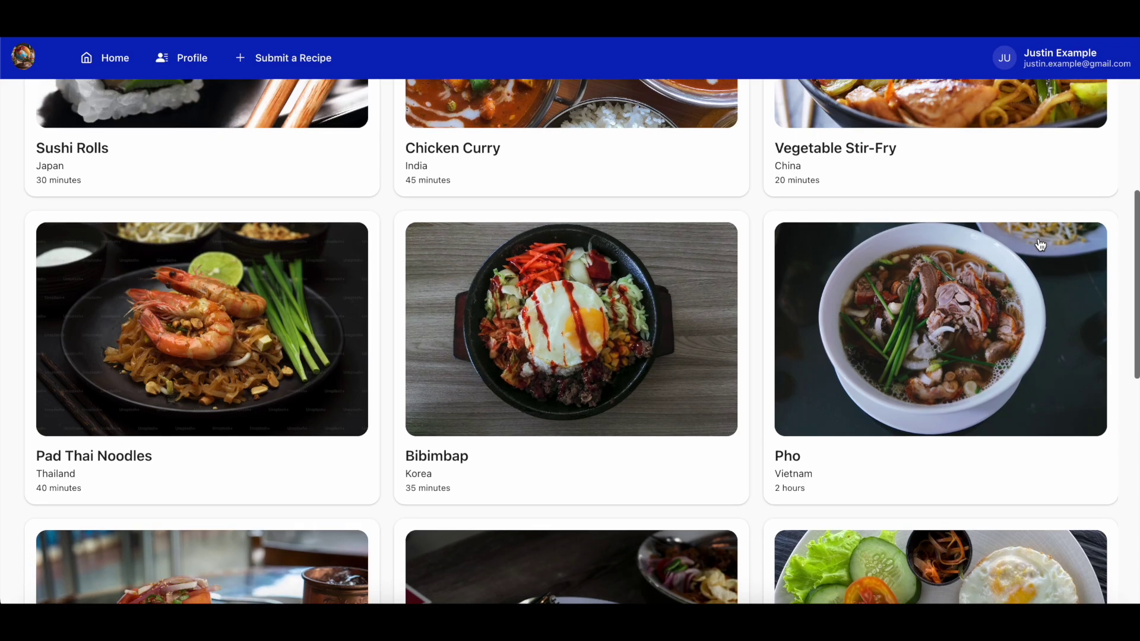
scroll(1040, 245, up, 1)
scroll(1040, 246, up, 2)
scroll(1039, 246, up, 3)
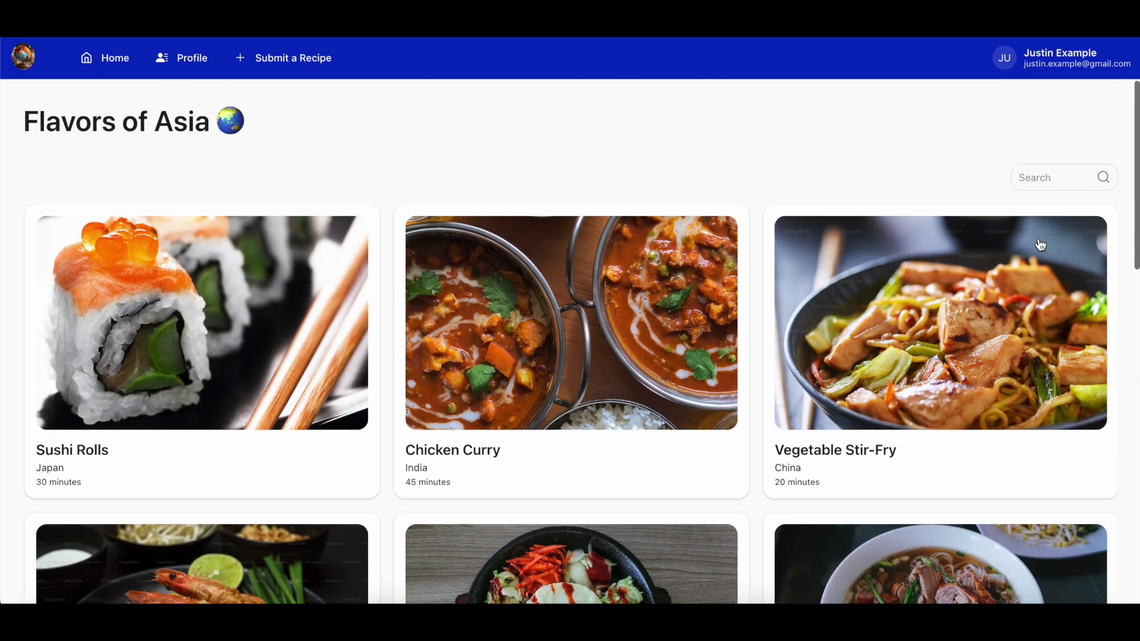
click(306, 383)
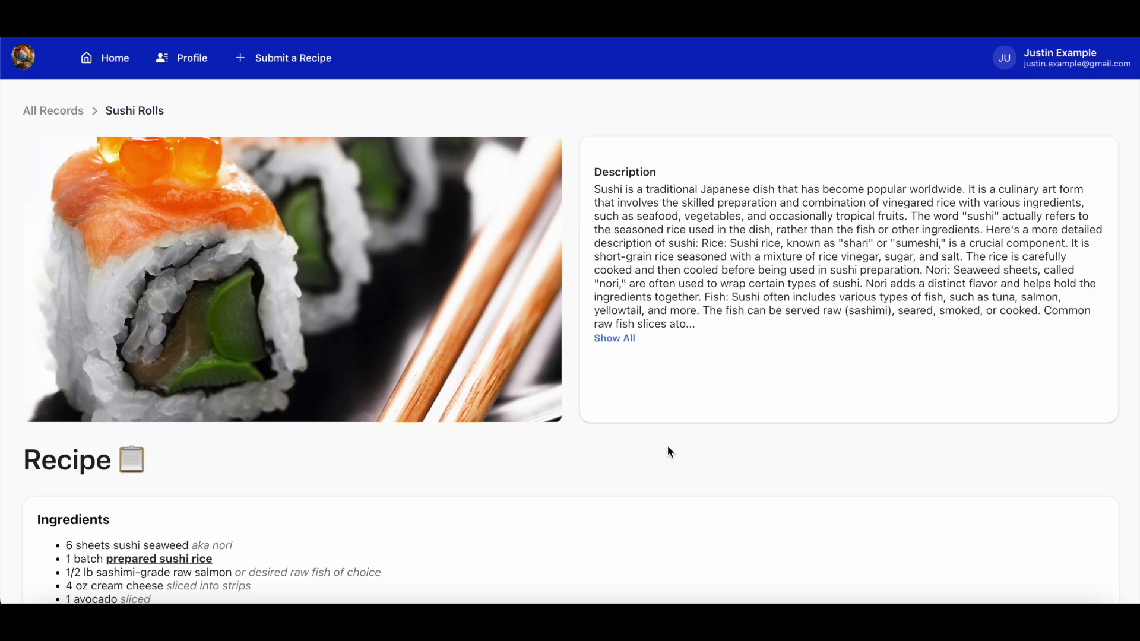
scroll(667, 447, down, 2)
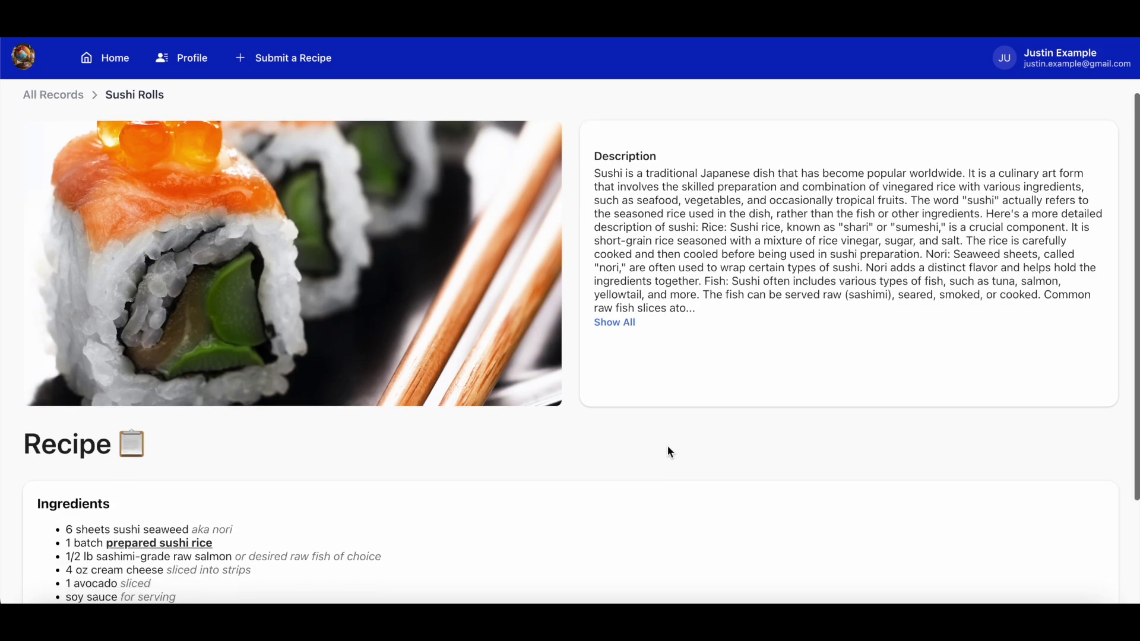